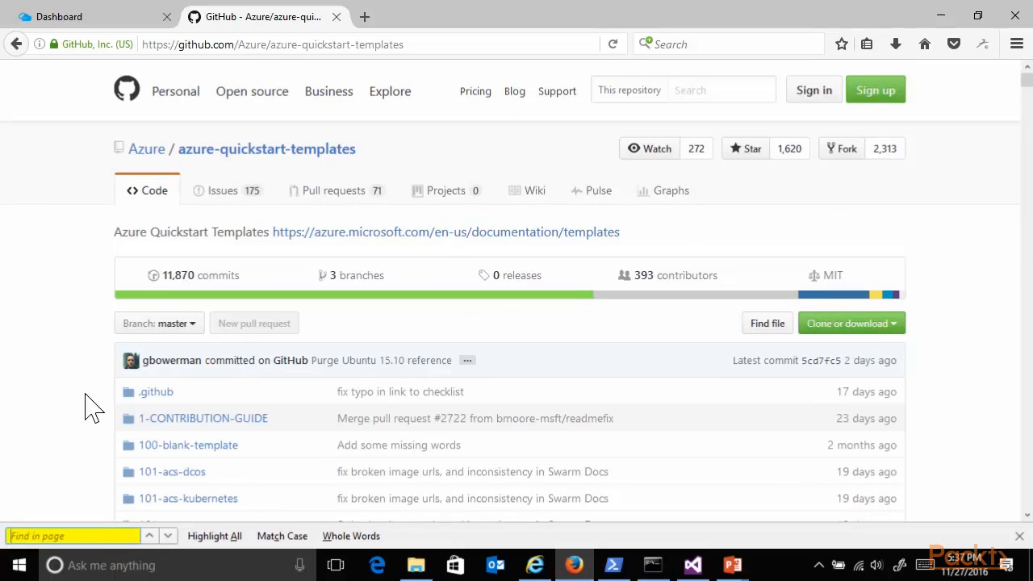
- Find "active" in the azure-quickstart-templates repository and open the active-directory-new-domain-ha-2-dc folder
text(active)
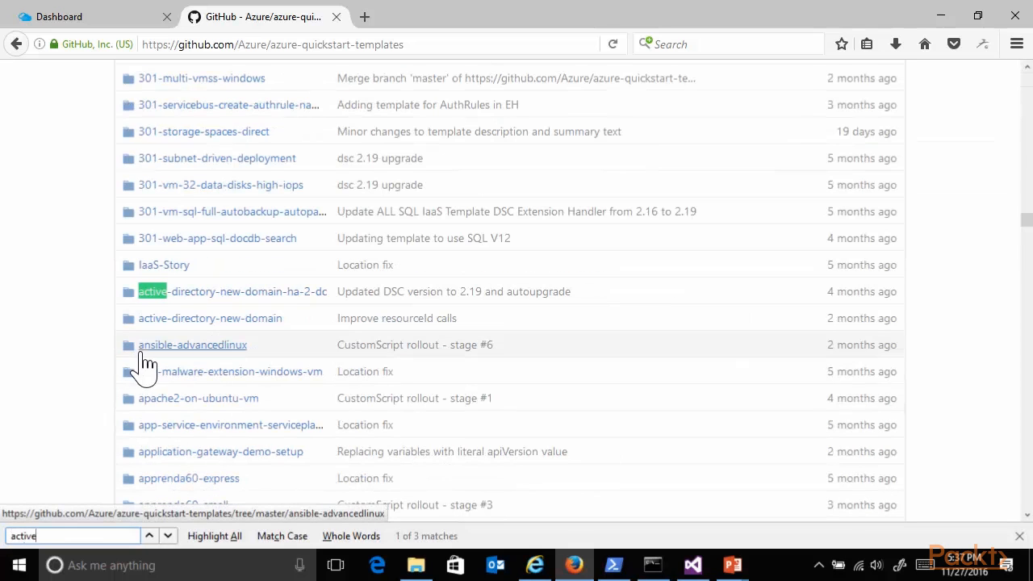
scroll(12, 352, down, 2)
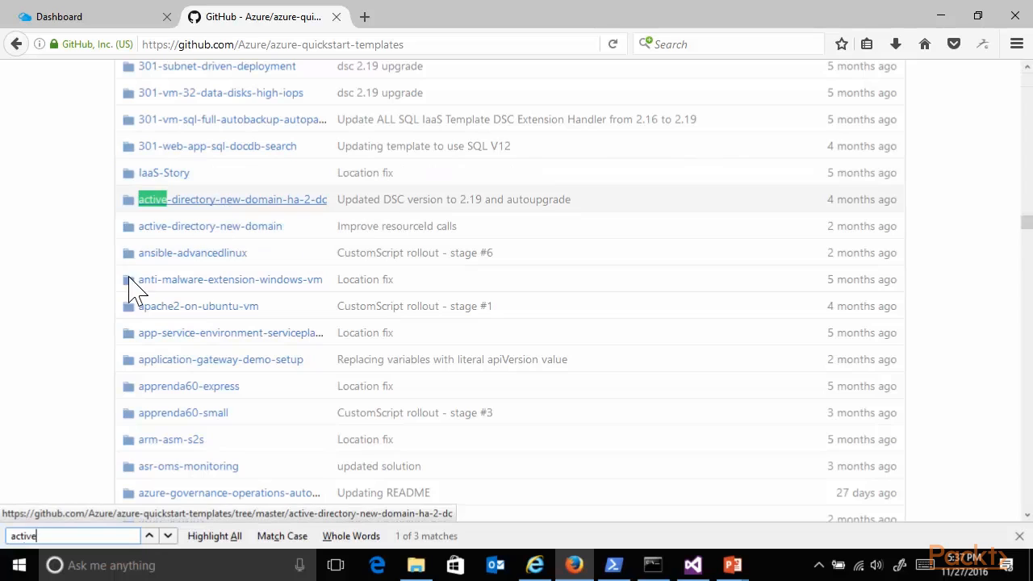
click(251, 215)
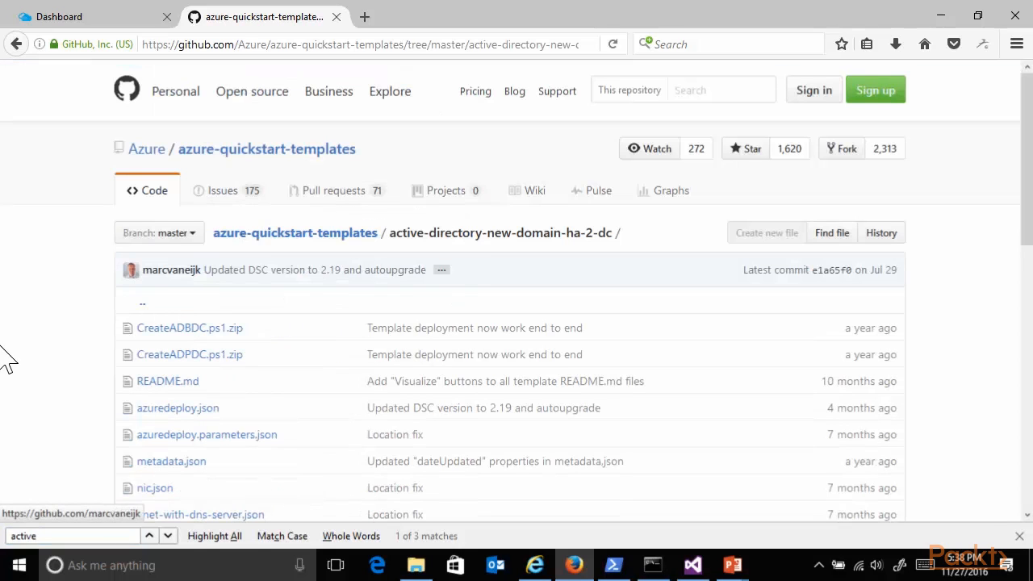
- Launch the template's deployment to Azure from its README and dismiss the remaining-credit notification
scroll(24, 335, down, 2)
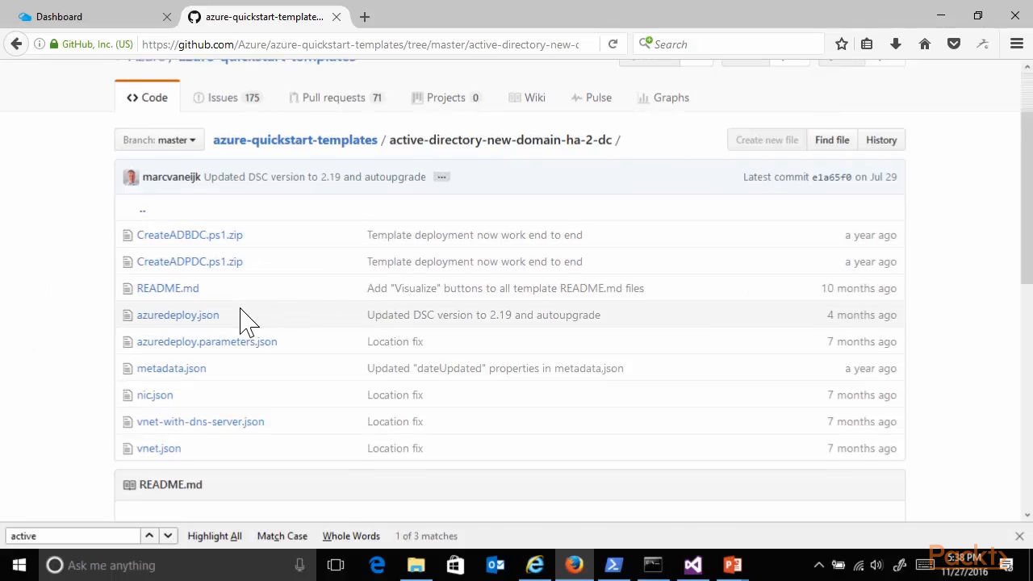
scroll(234, 298, down, 2)
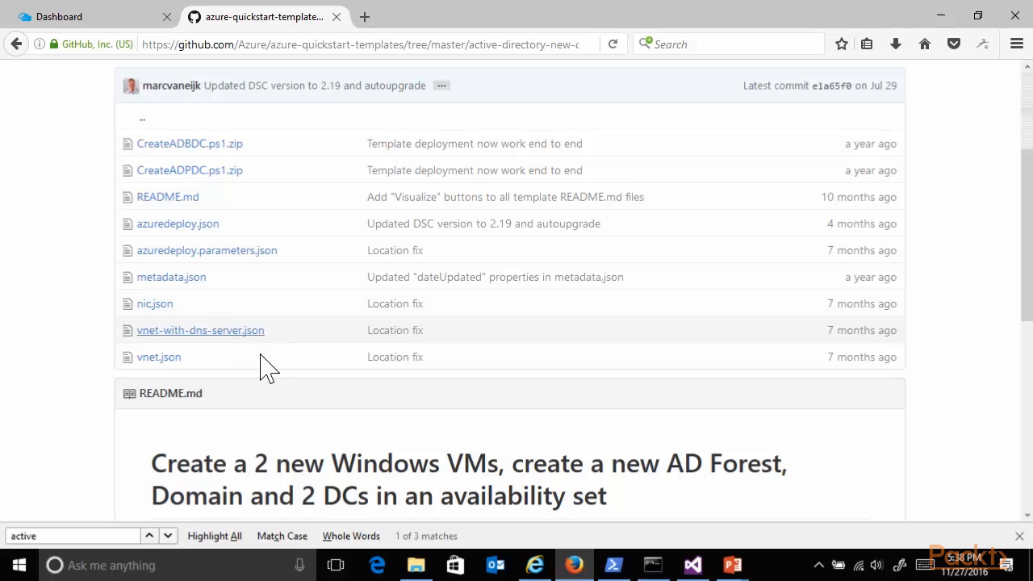
scroll(283, 428, down, 4)
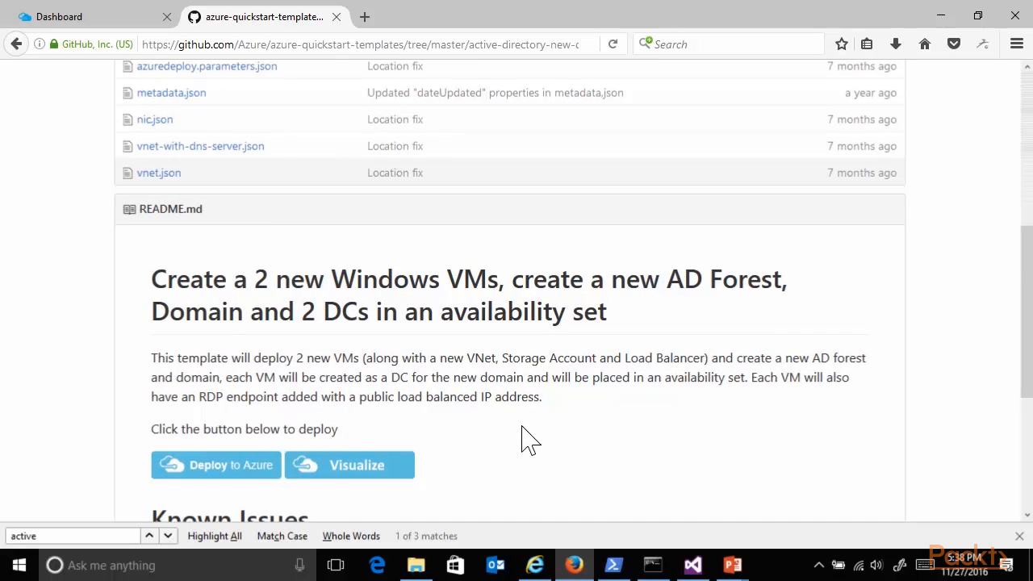
scroll(525, 424, down, 2)
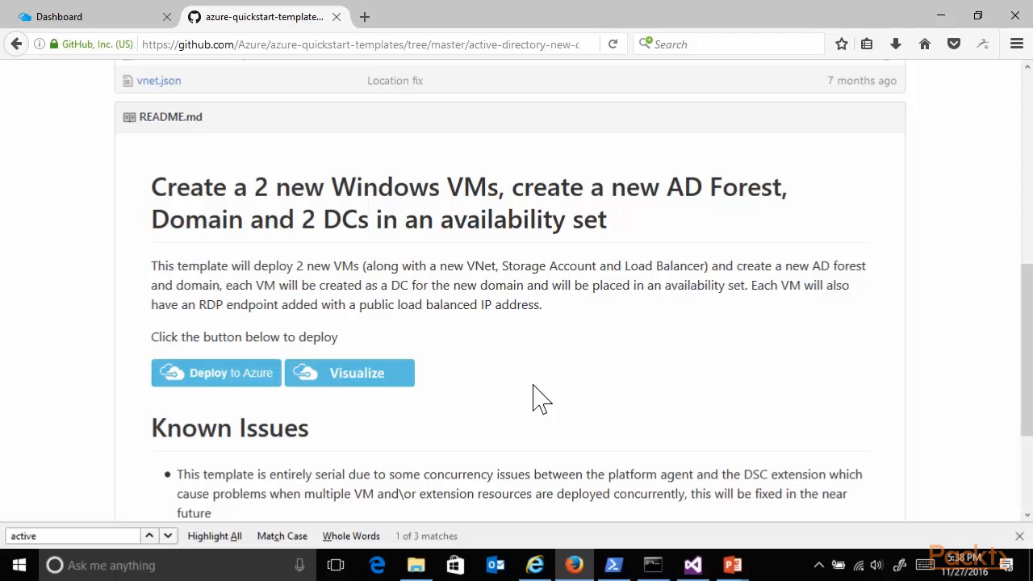
click(228, 381)
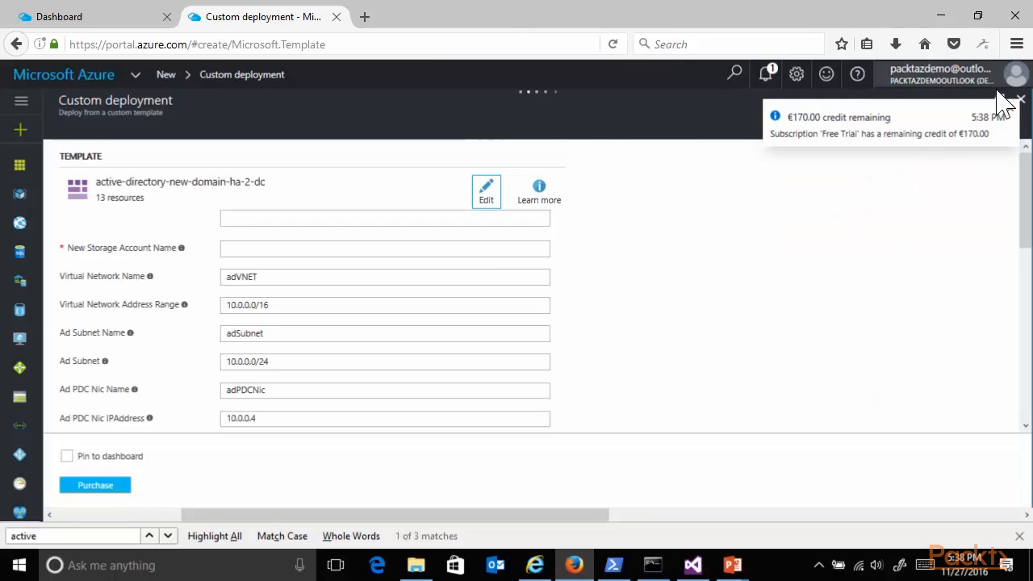
click(1011, 106)
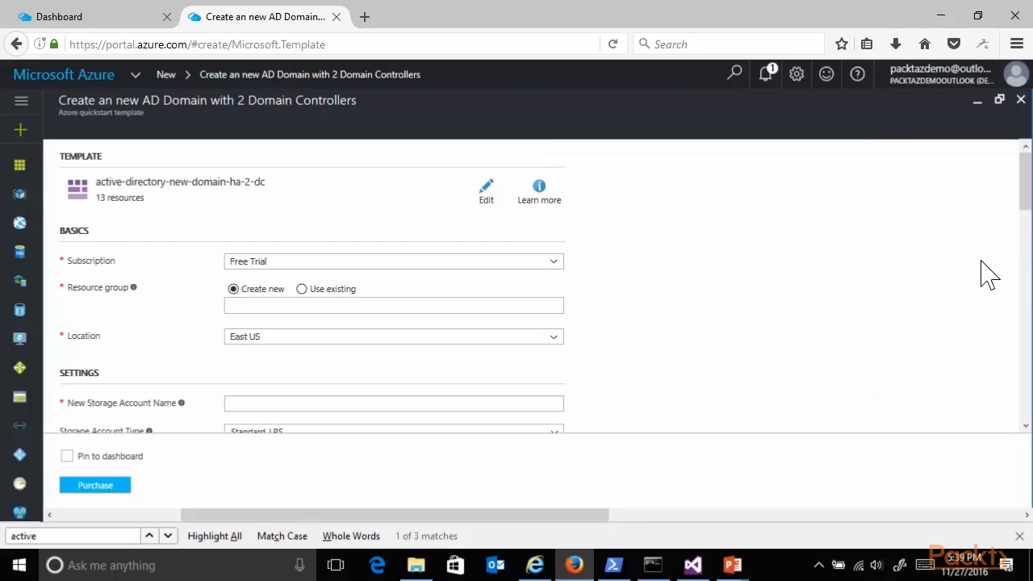
- Choose the existing resource group AzureResourceGroup2 for the deployment
mouse_move(1024, 203)
mouse_down()
mouse_move(1027, 248)
mouse_move(1028, 205)
mouse_up()
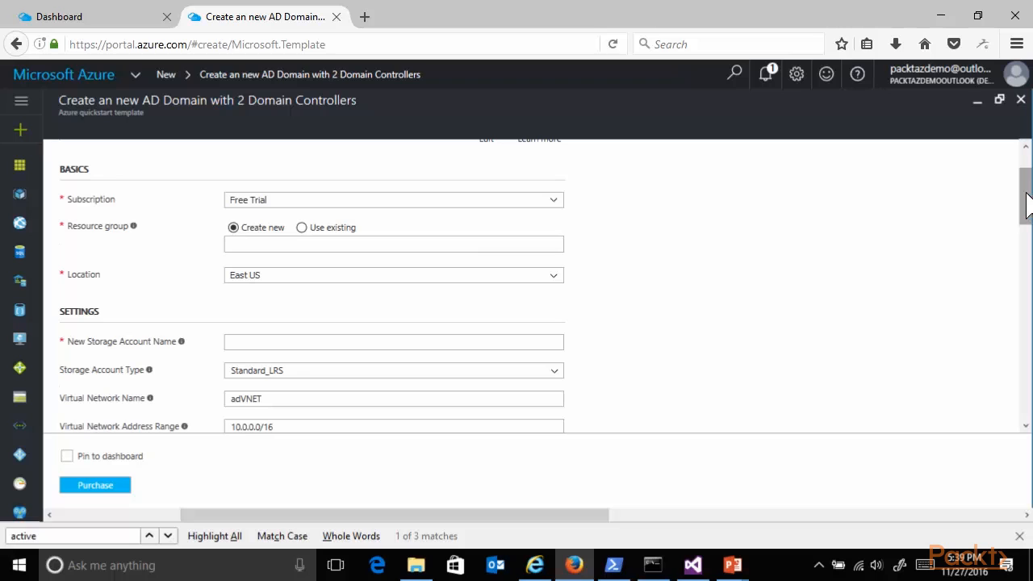
click(302, 227)
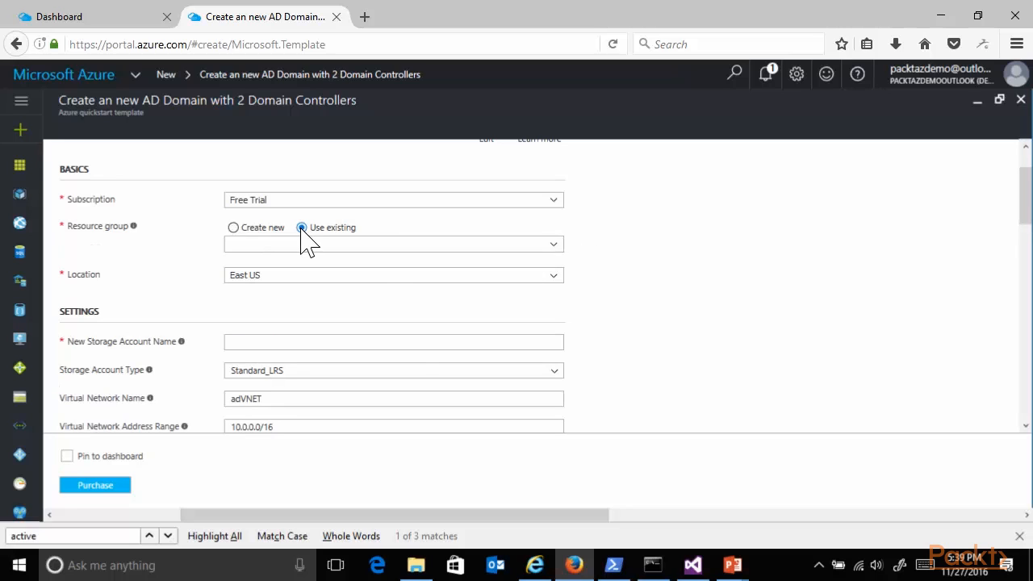
click(541, 246)
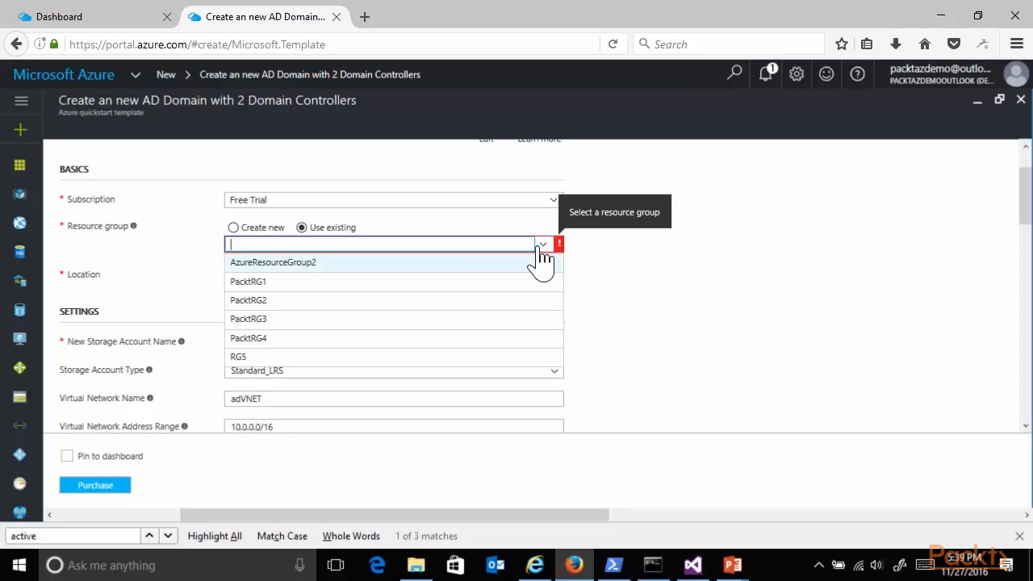
click(355, 264)
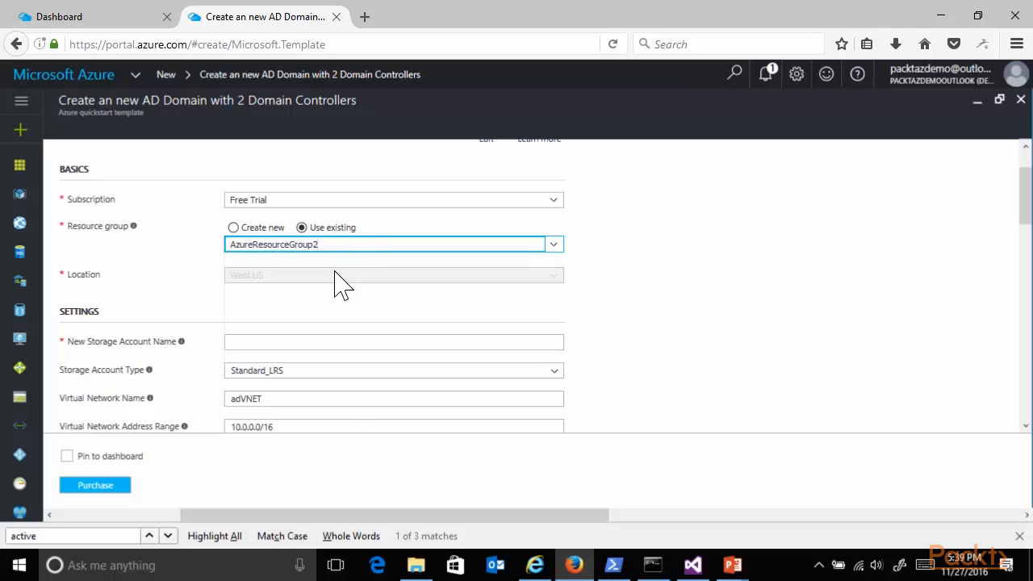
- Name the new storage account addshasto in the template settings
scroll(645, 319, down, 2)
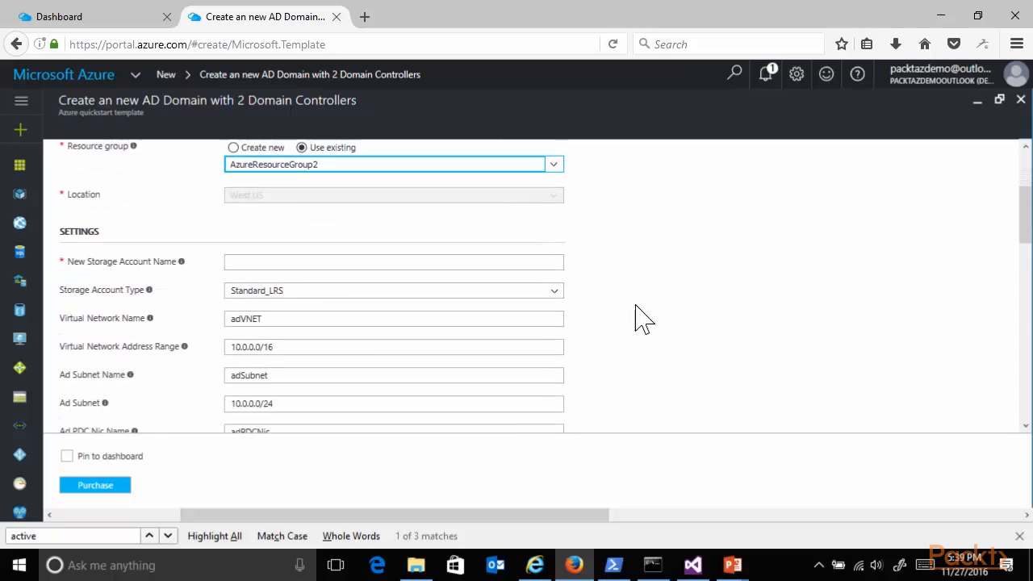
click(380, 246)
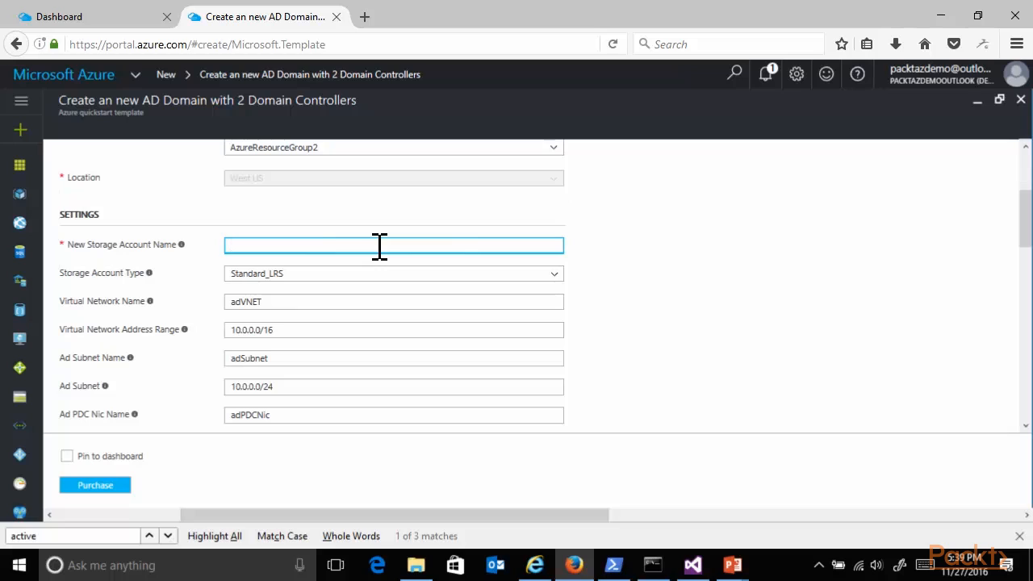
text(addshasto)
- Set the admin username to pdtadmin and enter the admin password for the domain controllers
scroll(637, 306, down, 2)
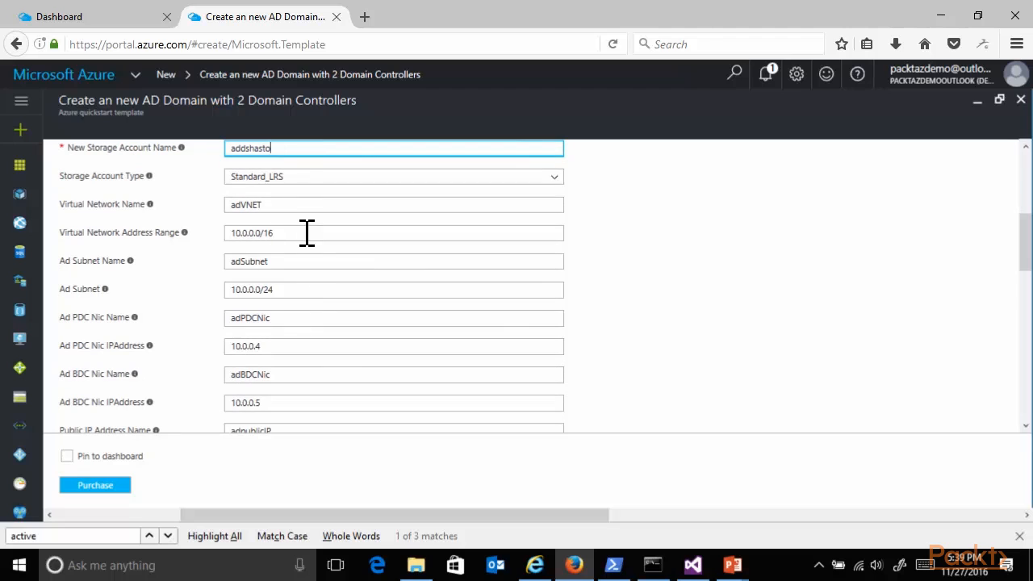
scroll(299, 297, down, 4)
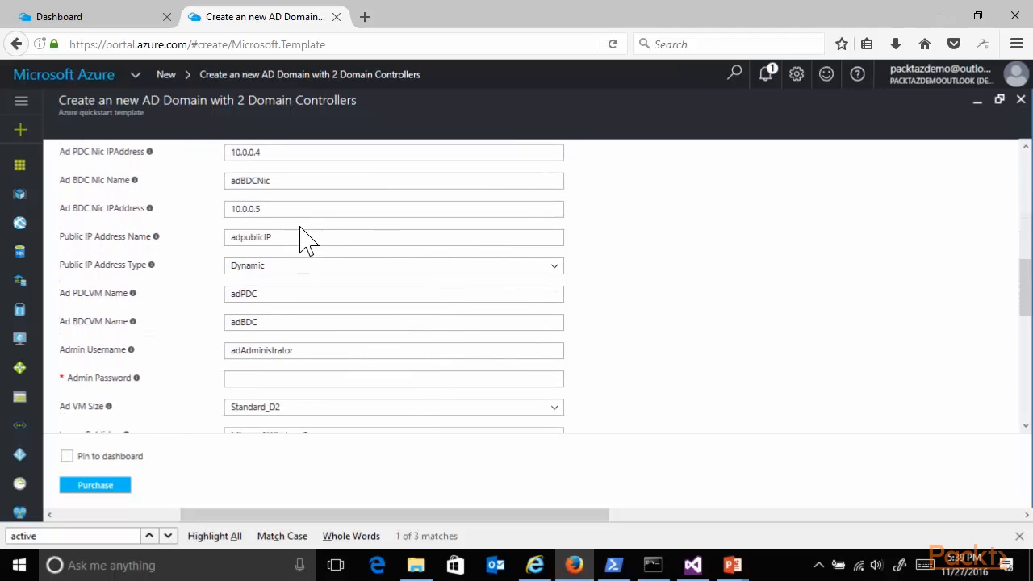
scroll(645, 312, down, 2)
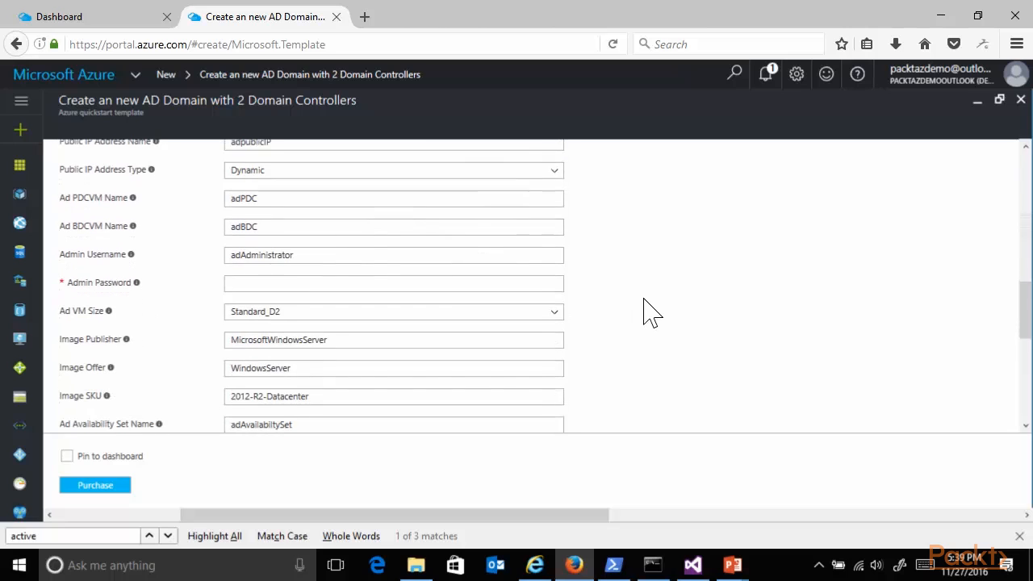
click(323, 252)
key(ctrl+a)
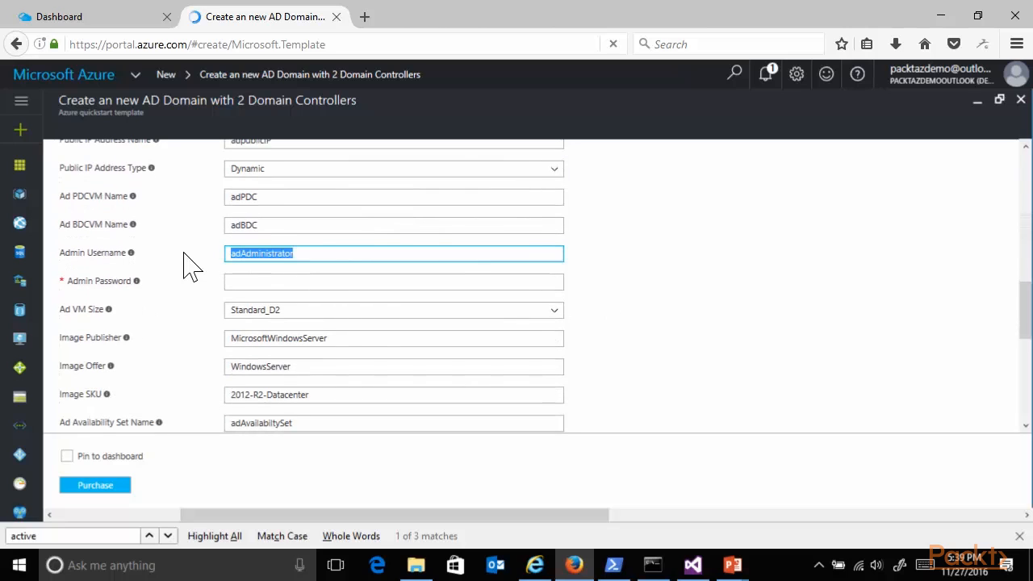
text(pdtadmin)
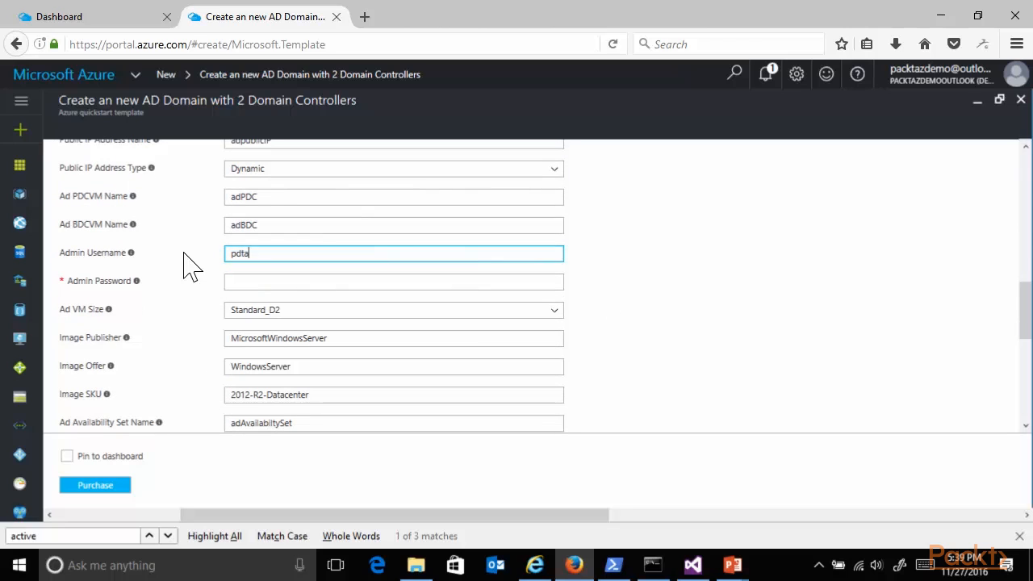
key(Tab)
text(•••••)
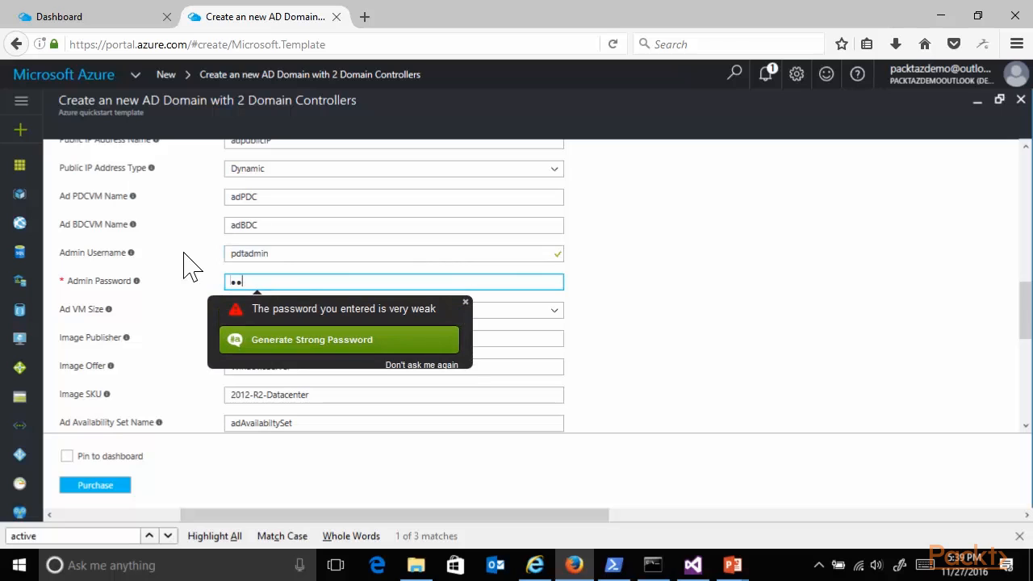
text(•••••••)
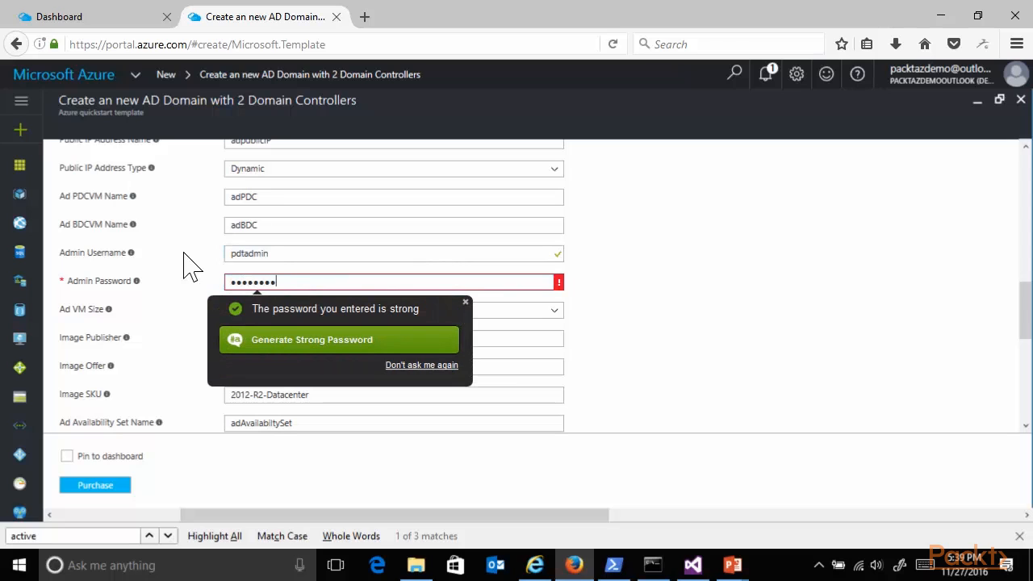
text(•)
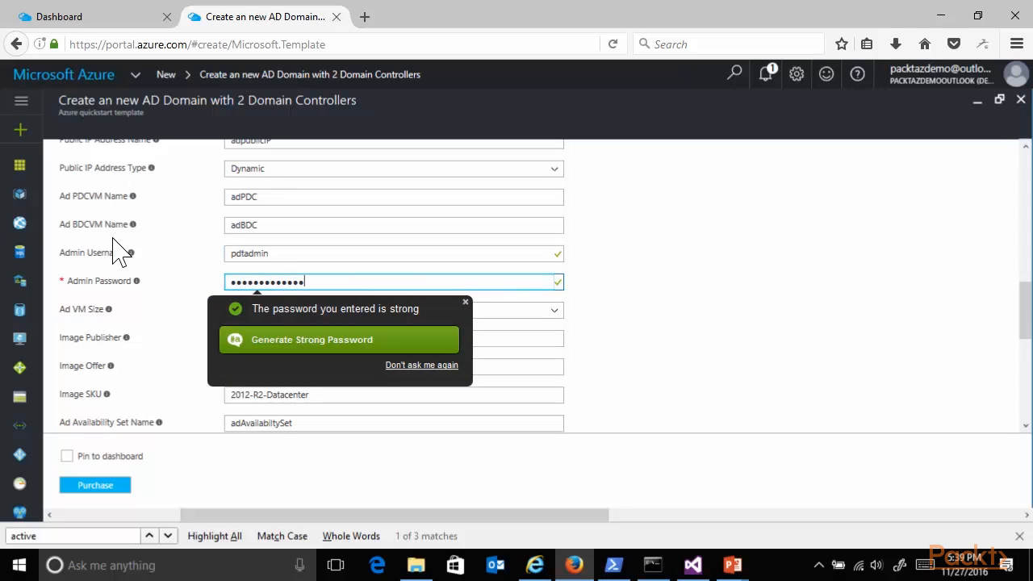
click(613, 319)
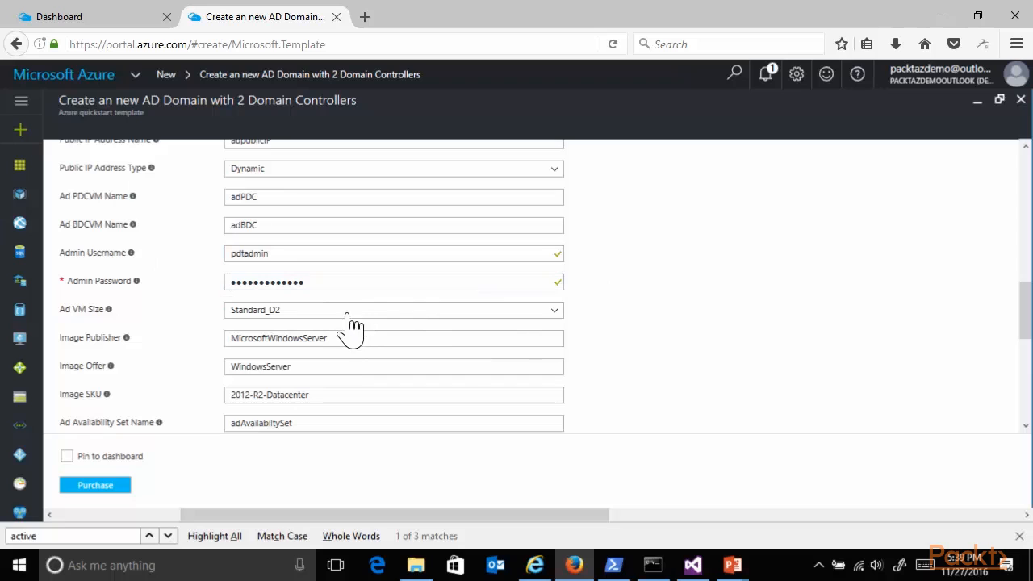
- Set the domain name to packtaddsdemo and enter packtadds.demo as the DNS prefix
scroll(683, 342, down, 1)
scroll(683, 355, down, 2)
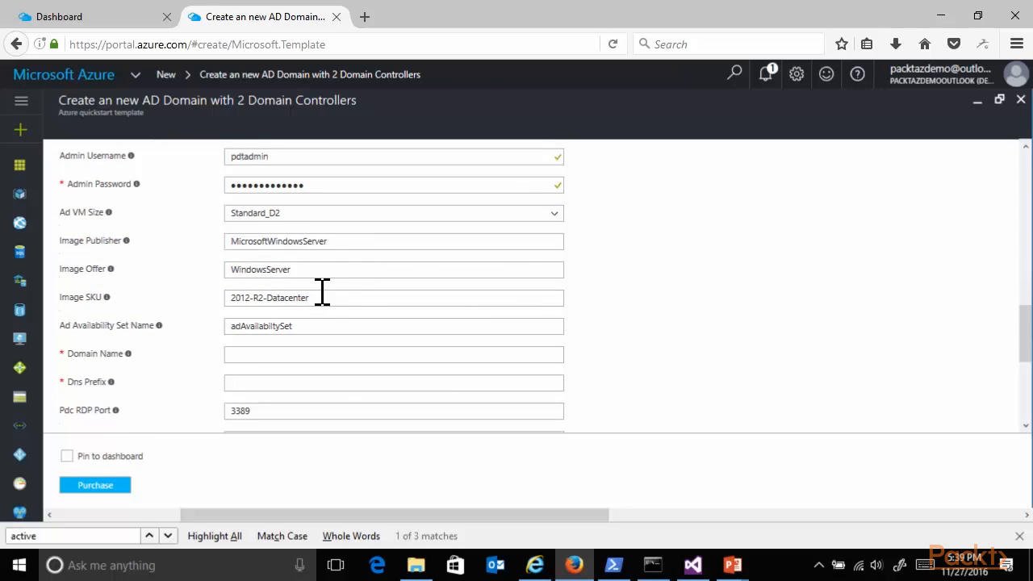
scroll(323, 298, down, 2)
click(288, 257)
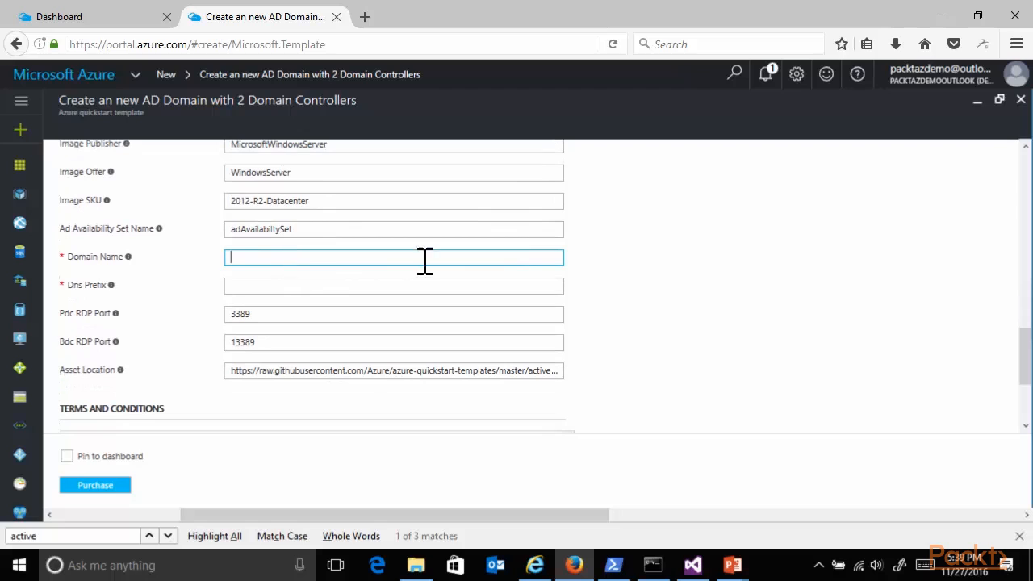
text(pa)
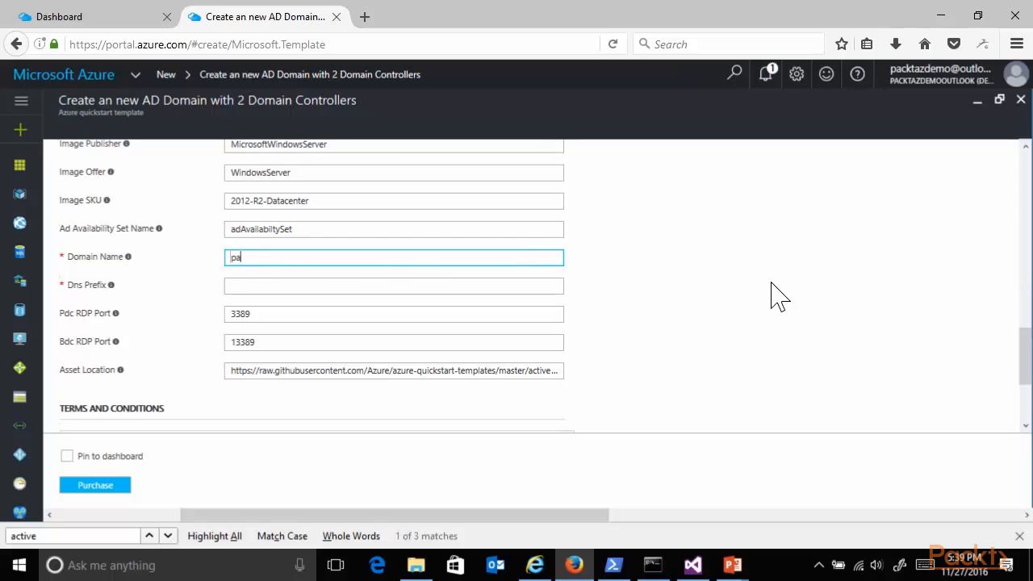
text(cktaddsdemo)
key(Tab)
text(packtadds)
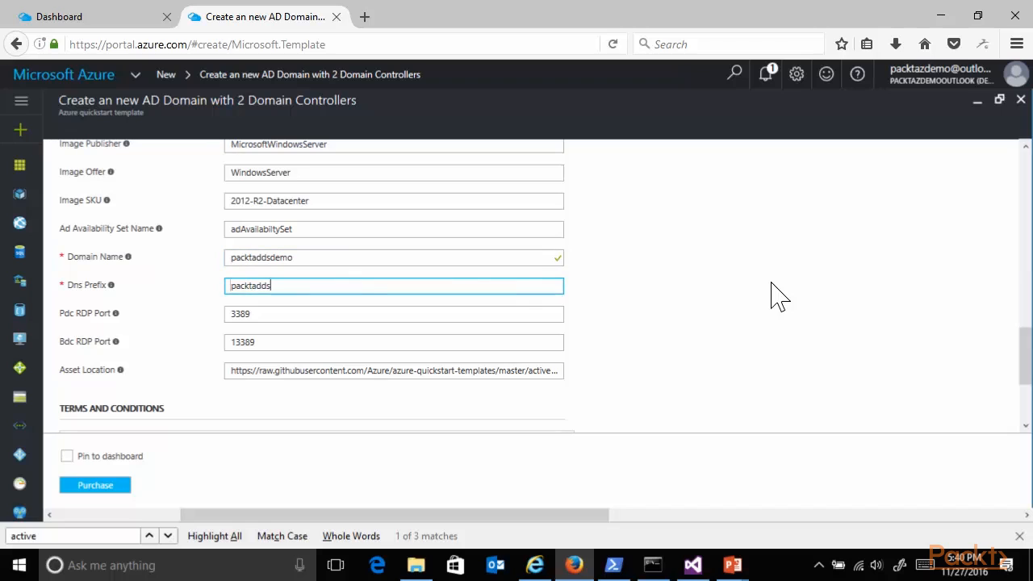
text(.demo)
- Agree to the terms and conditions and try to purchase the template deployment
scroll(761, 351, down, 2)
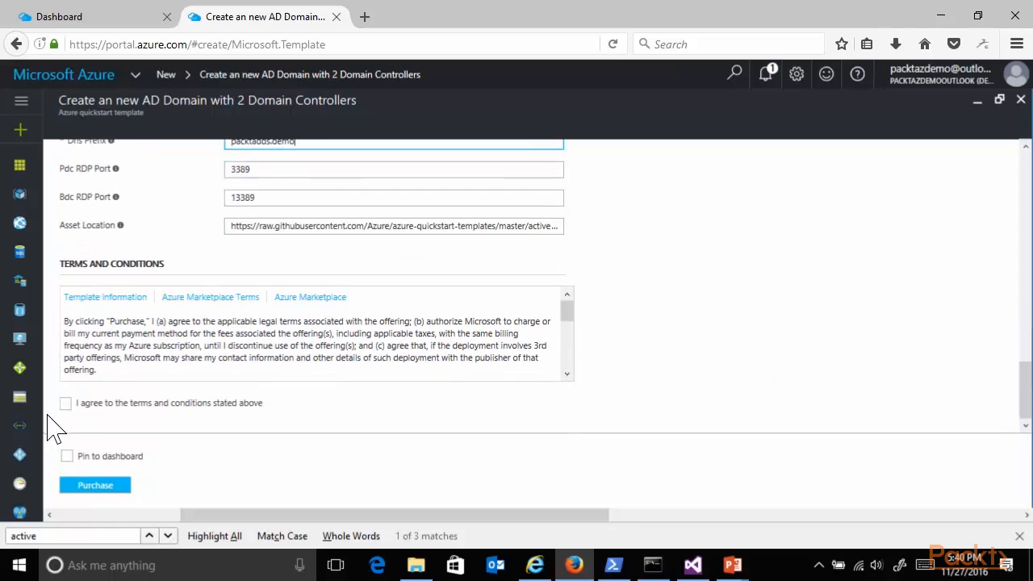
click(66, 403)
click(96, 488)
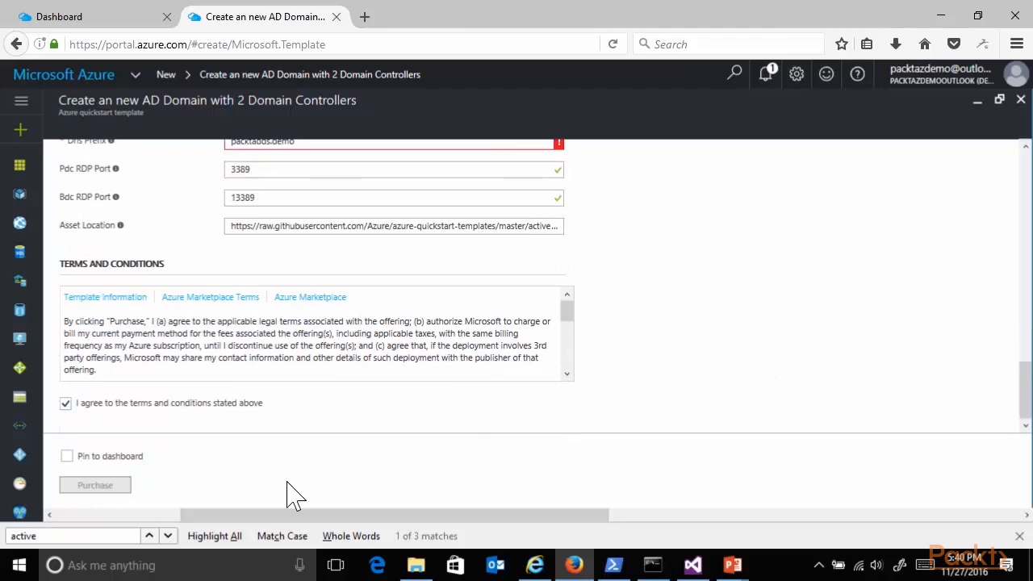
- Check the DNS prefix description and shorten the DNS prefix to packtadds
scroll(742, 246, up, 5)
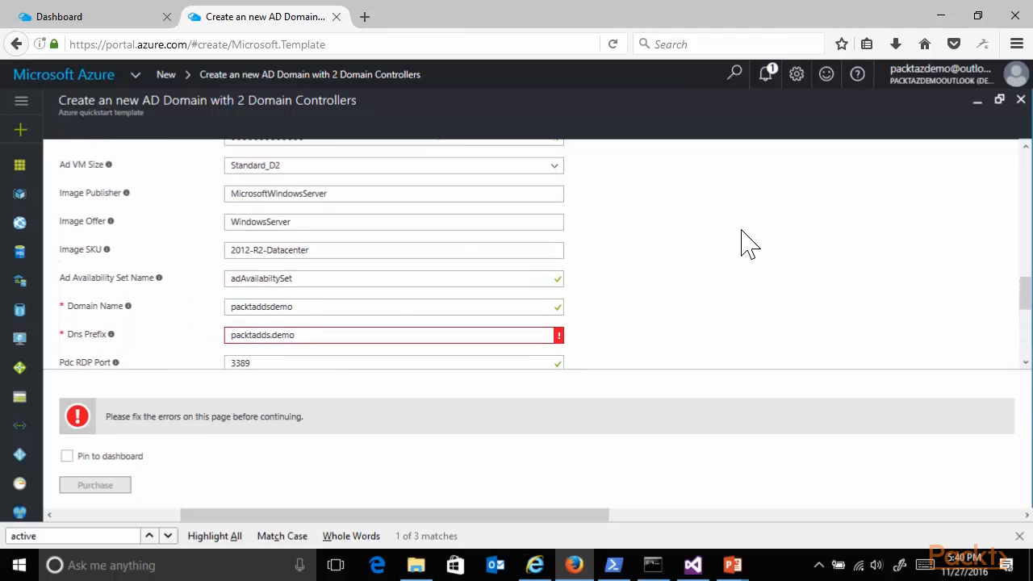
scroll(743, 242, down, 2)
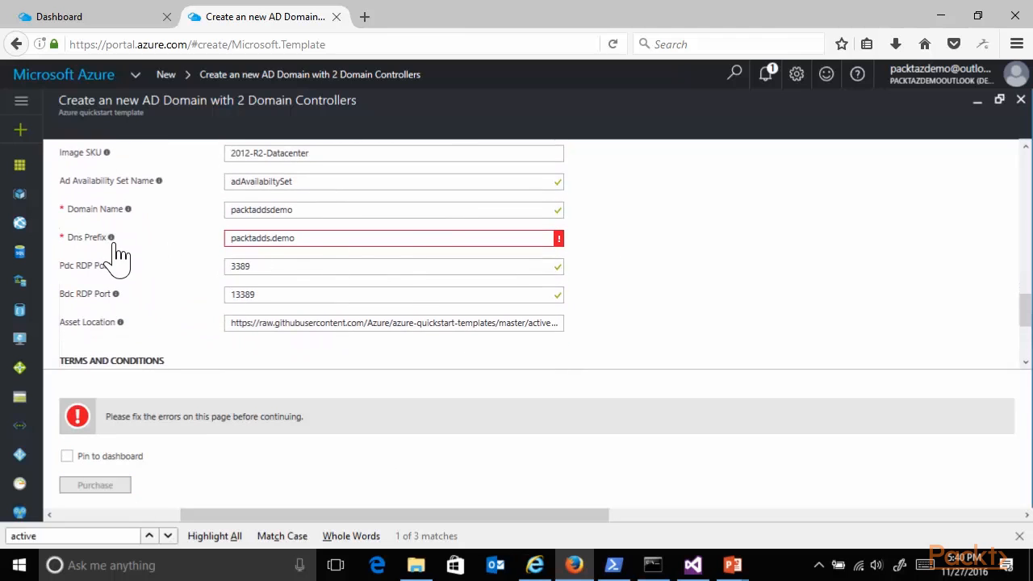
mouse_move(113, 242)
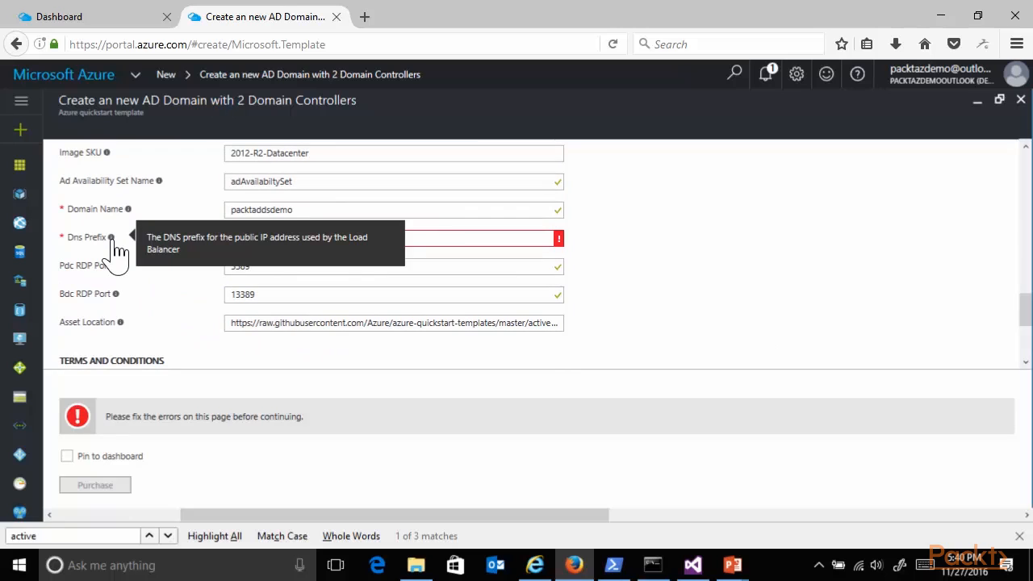
click(432, 239)
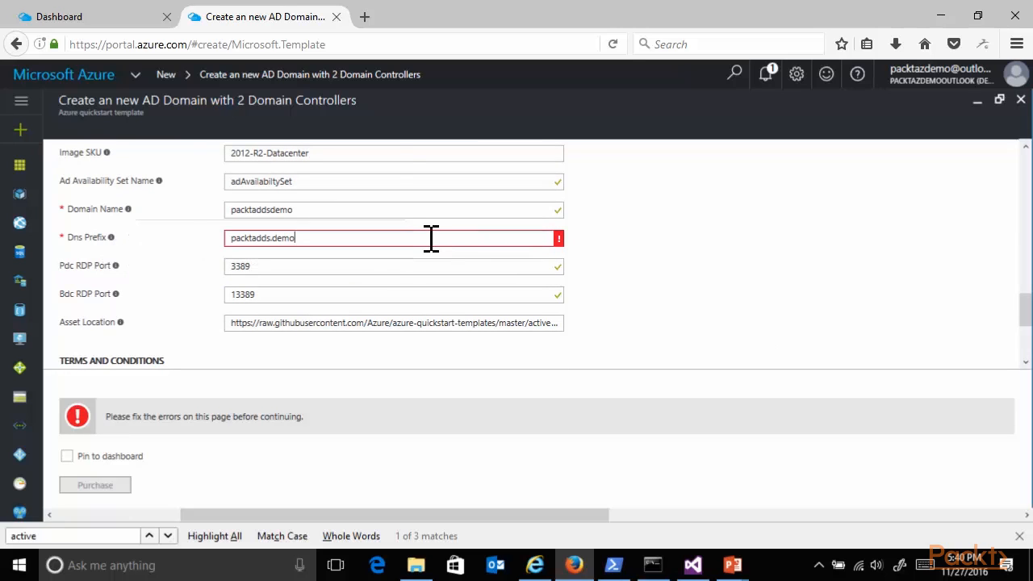
key(BackSpace)
key(BackSpace)
key(BackSpace)
key(BackSpace)
key(BackSpace)
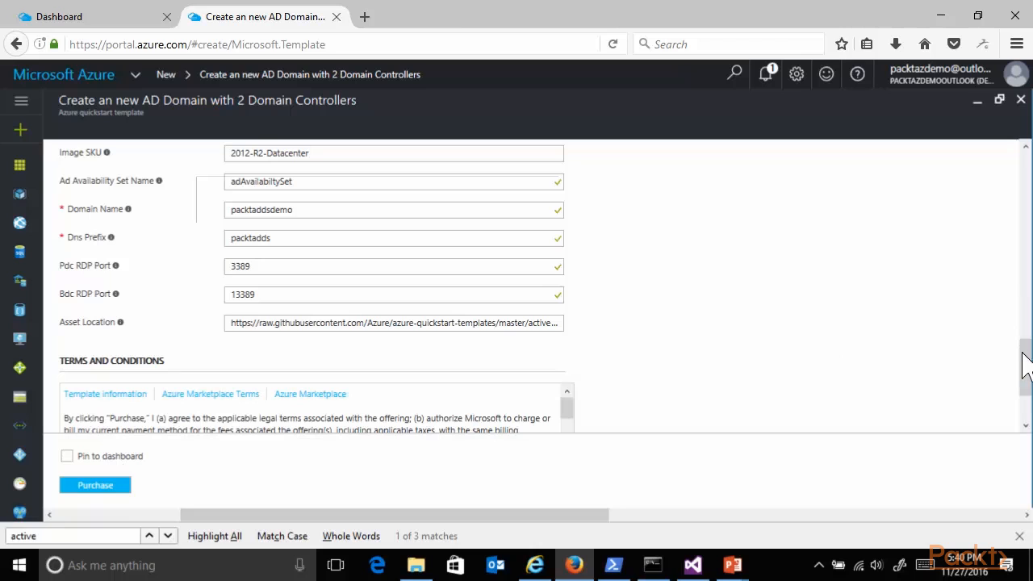
- Purchase the template deployment and open its deployment details, declining to save the password in Dashlane
drag(1025, 375, 1027, 407)
click(98, 486)
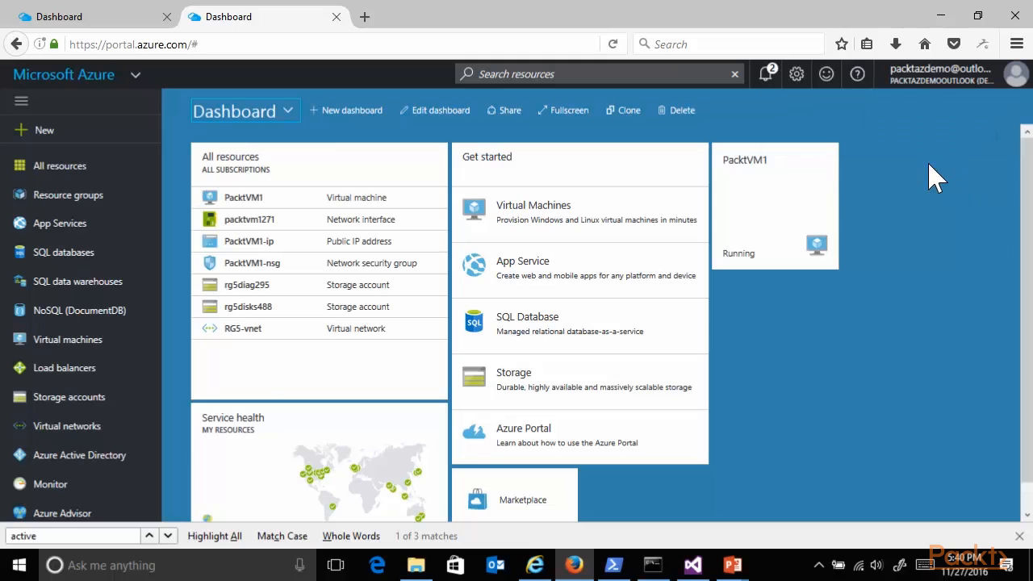
click(773, 78)
click(652, 126)
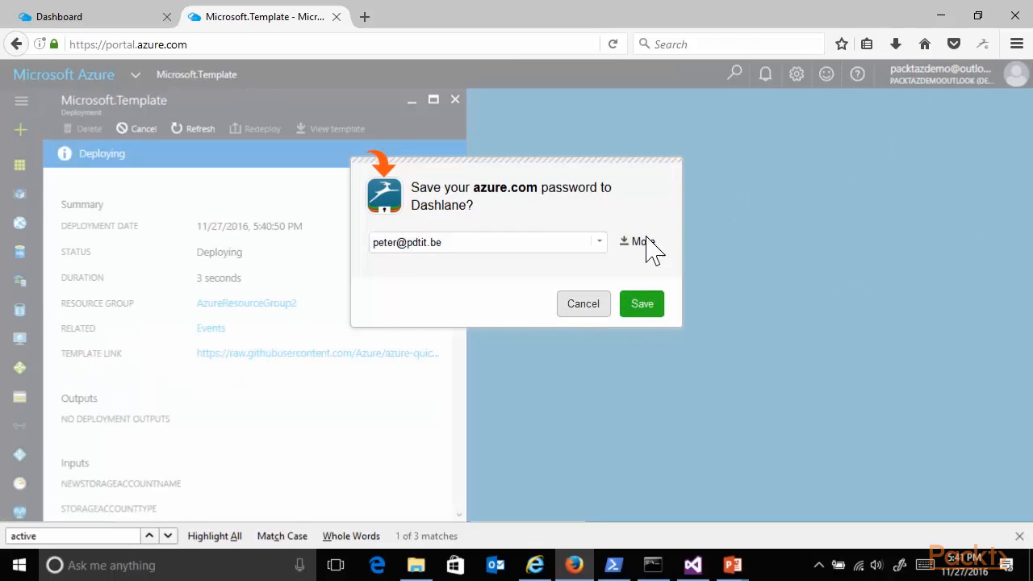
click(587, 307)
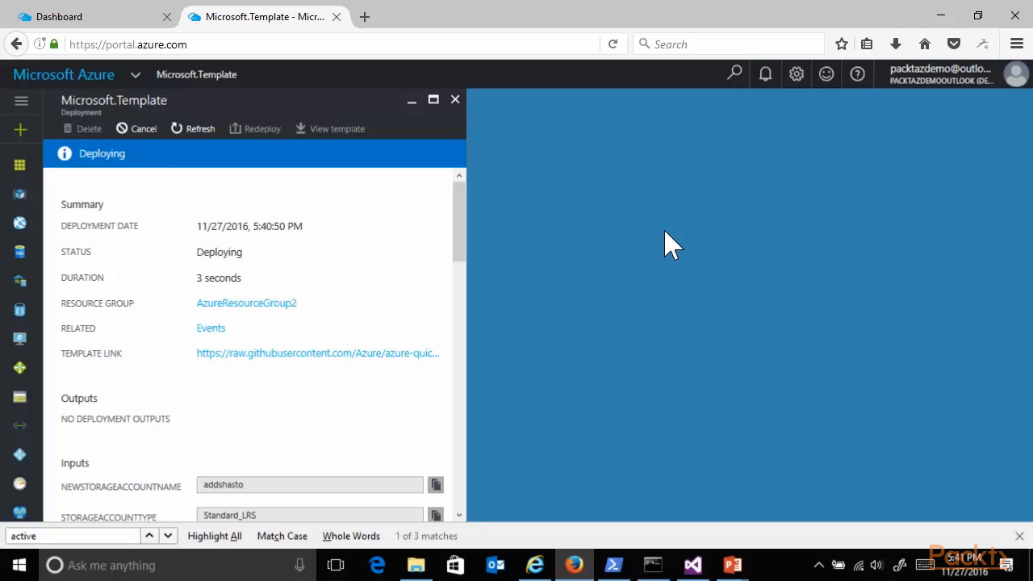
- Switch to the PowerPoint presentation showing the slide on deploying VM configurations from Visual Studio
click(746, 568)
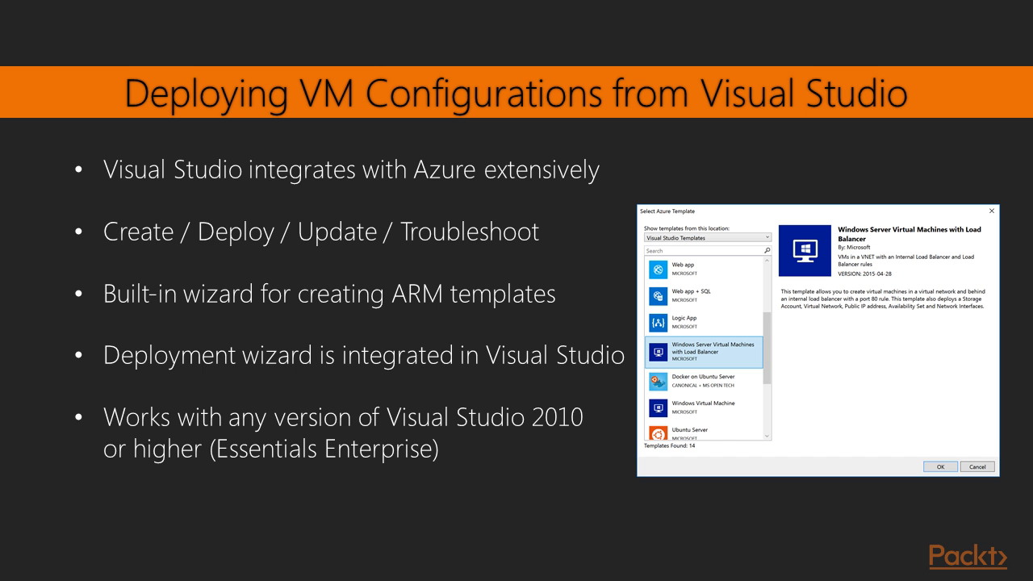